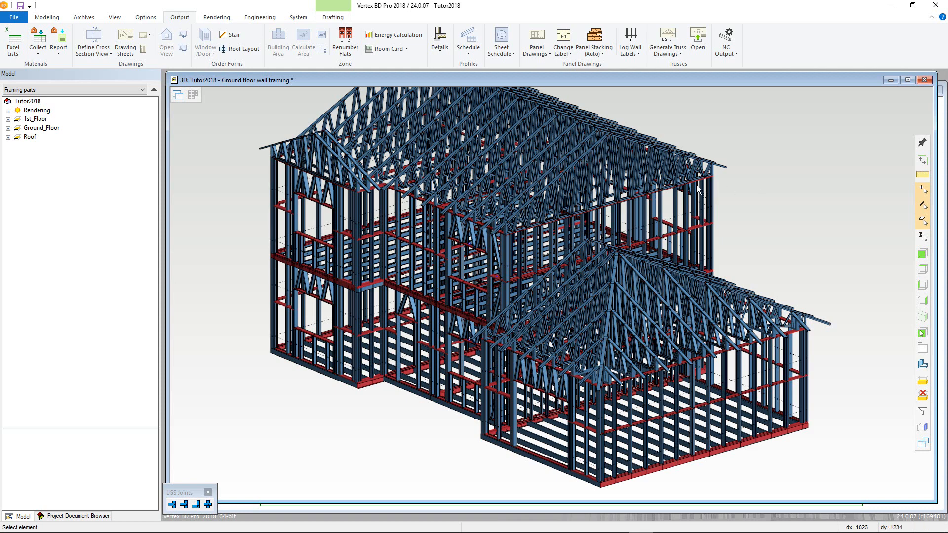
- Generate the "Profiles by panels" Excel list from the Structural report templates
click(13, 51)
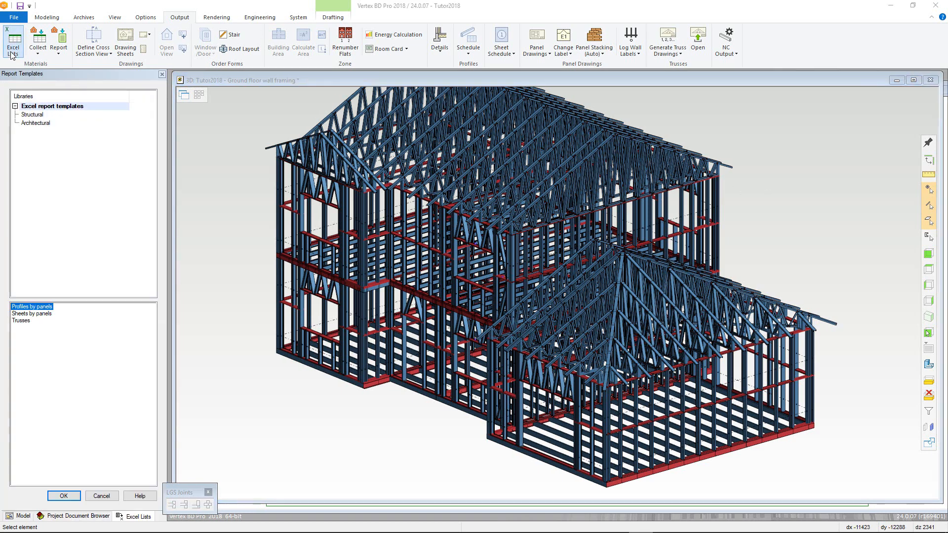
click(33, 115)
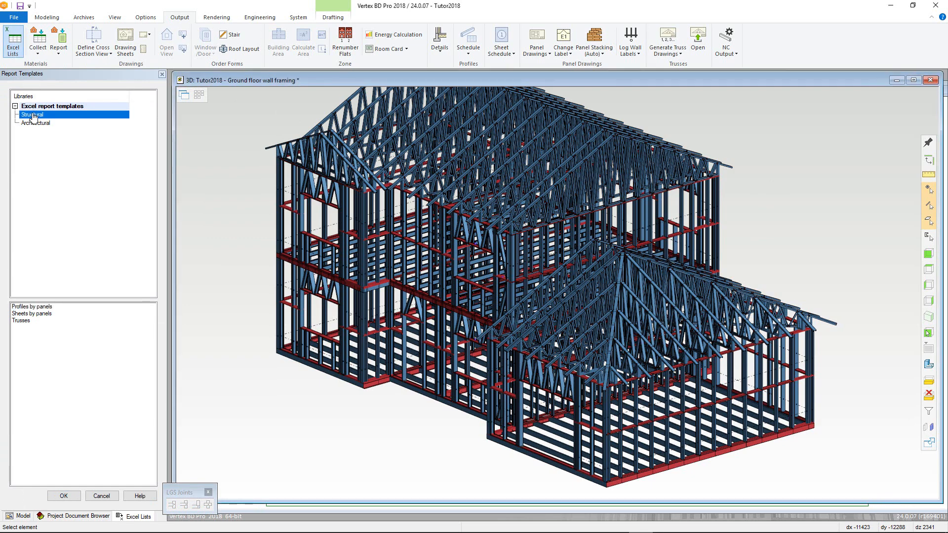
click(34, 124)
click(33, 115)
click(29, 307)
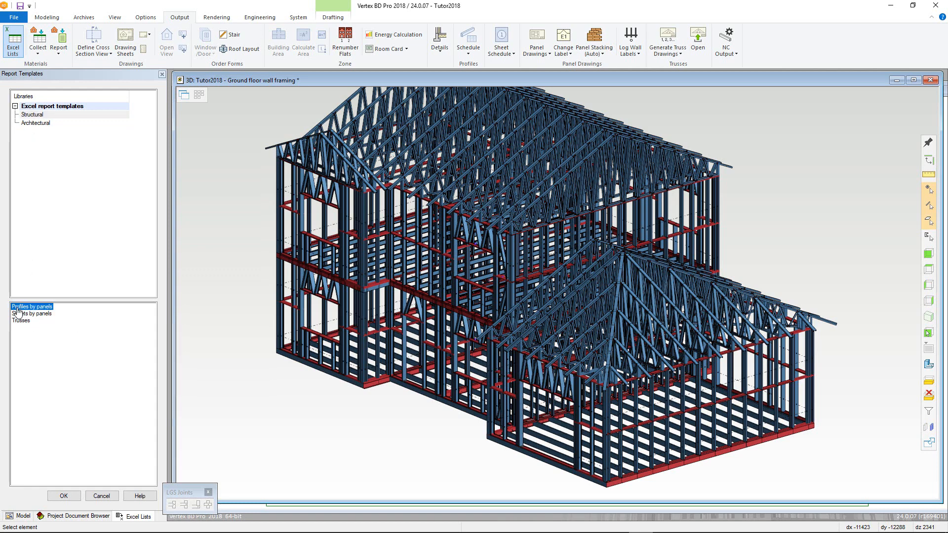
click(62, 494)
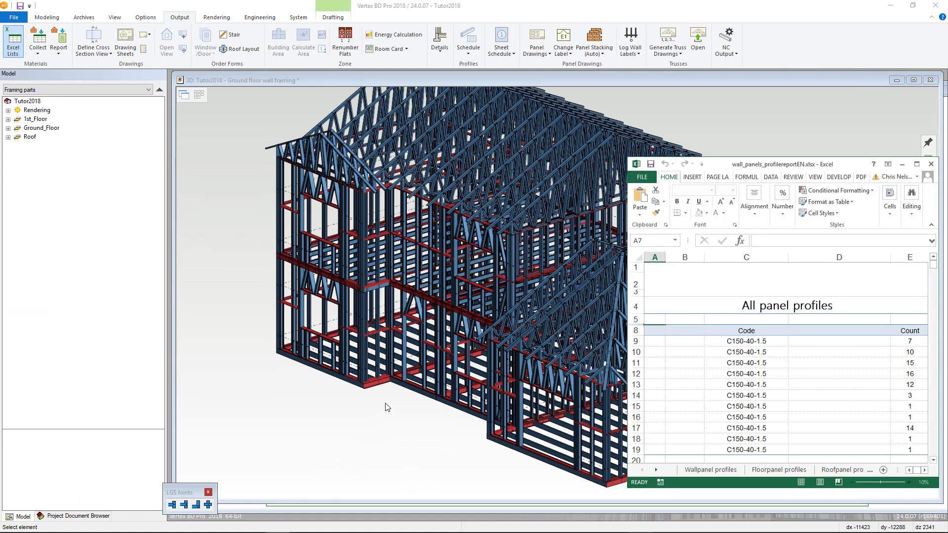
- View the All panel profiles report in Excel at full size and close the workbook without saving changes
click(916, 164)
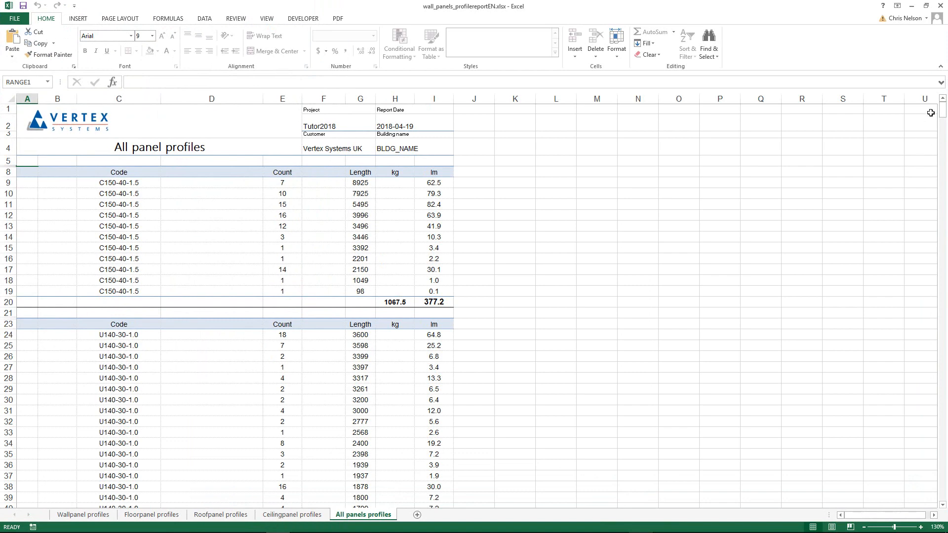
click(940, 6)
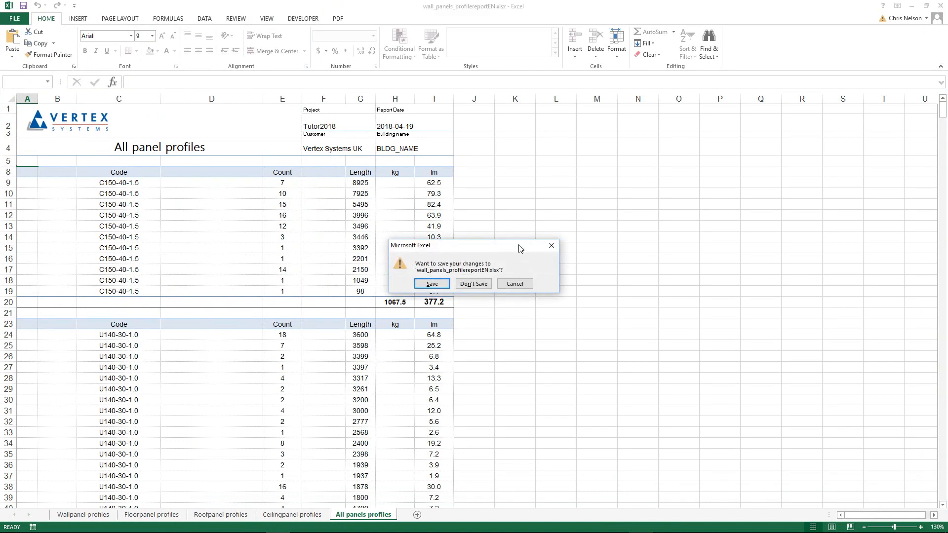
click(475, 283)
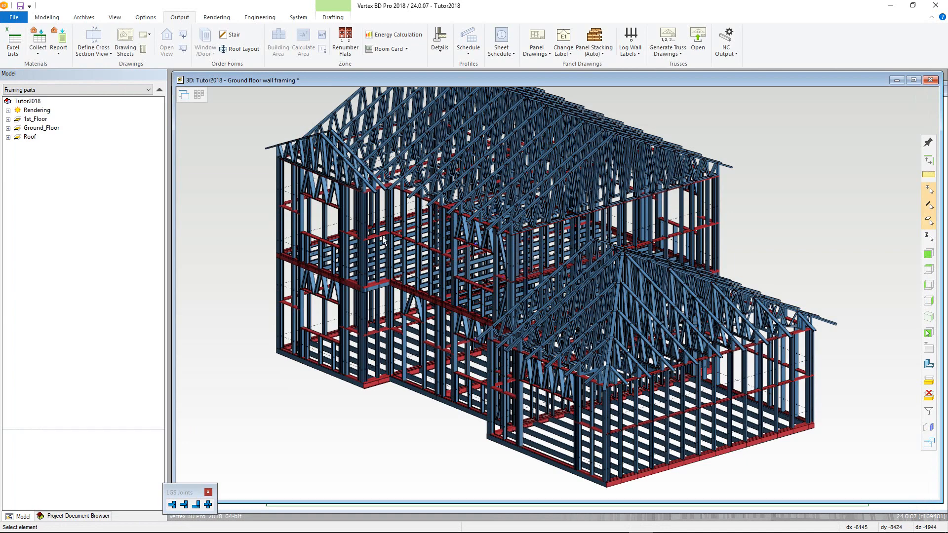
- Collect the building's materials from all drawing-model pairs, including every listed wall
click(43, 46)
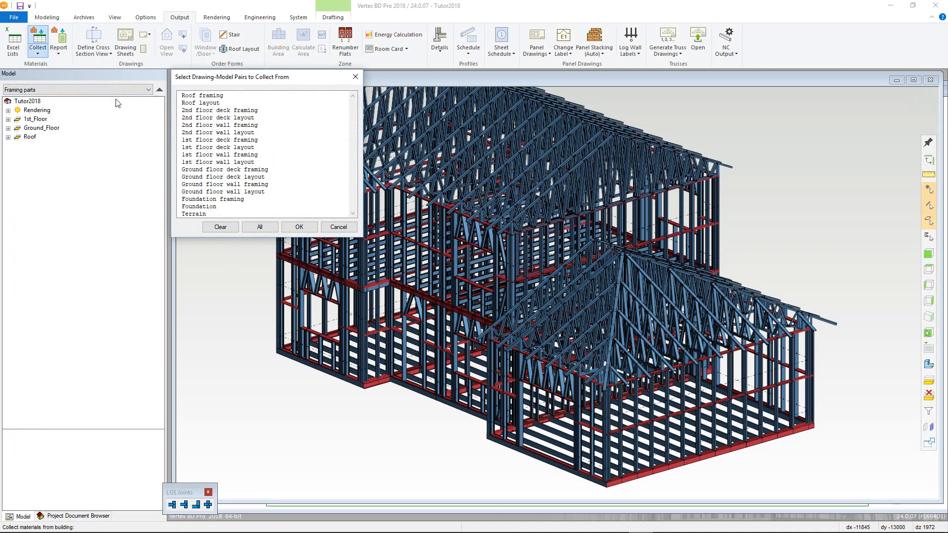
click(252, 228)
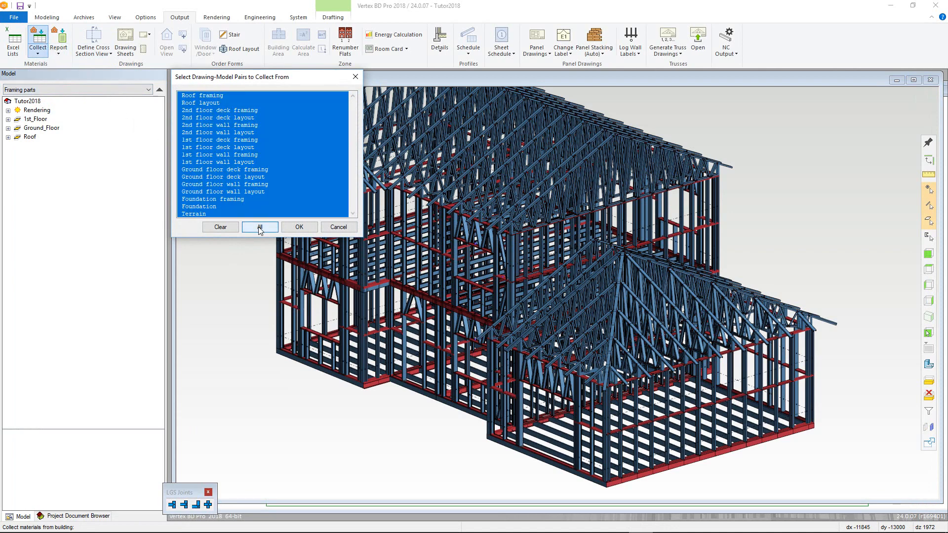
click(298, 228)
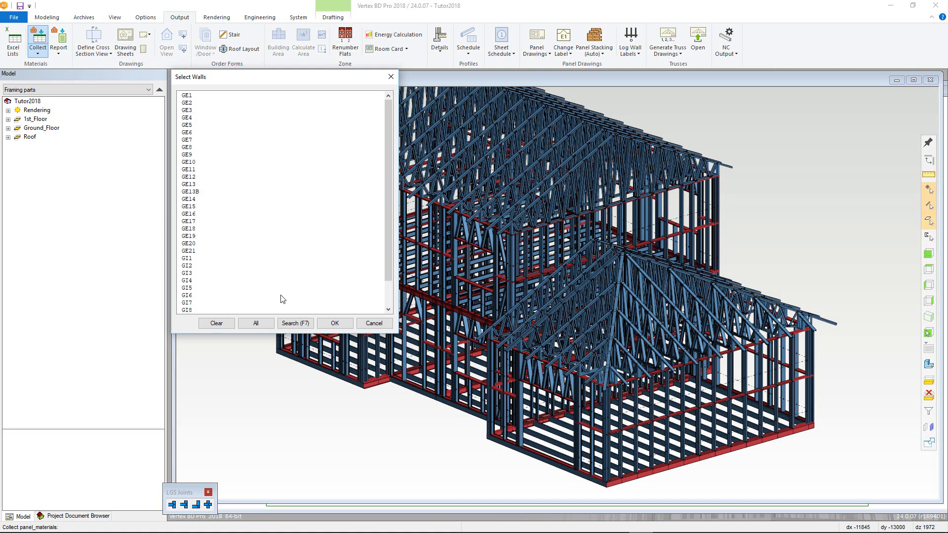
click(255, 324)
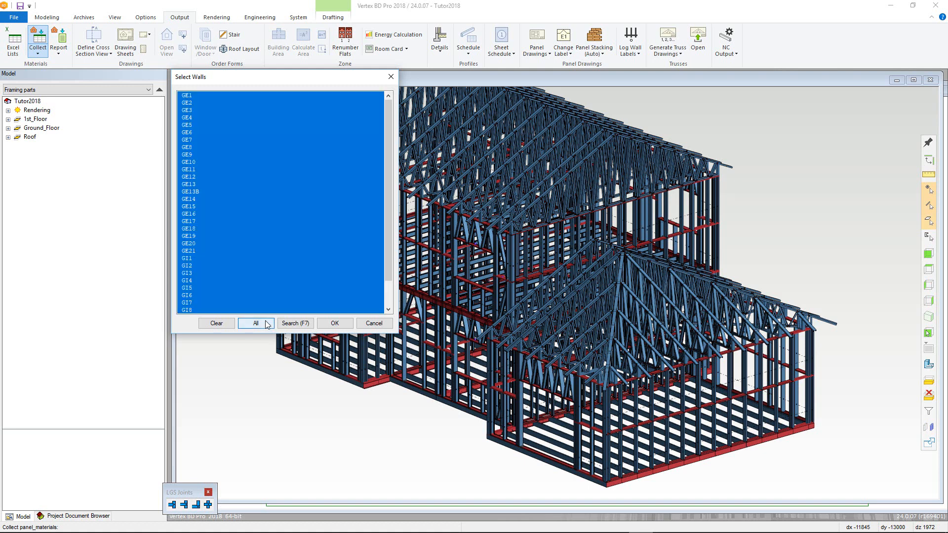
click(331, 324)
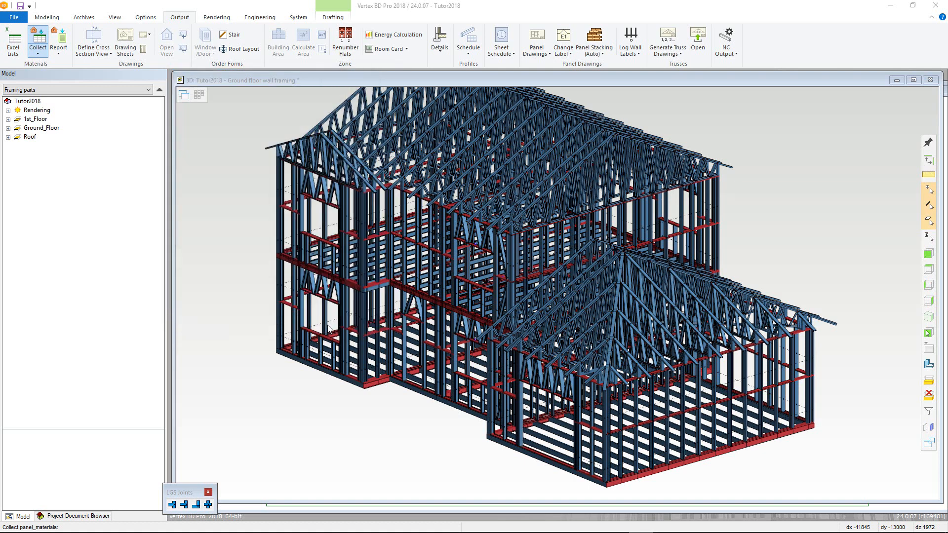
click(250, 264)
click(300, 265)
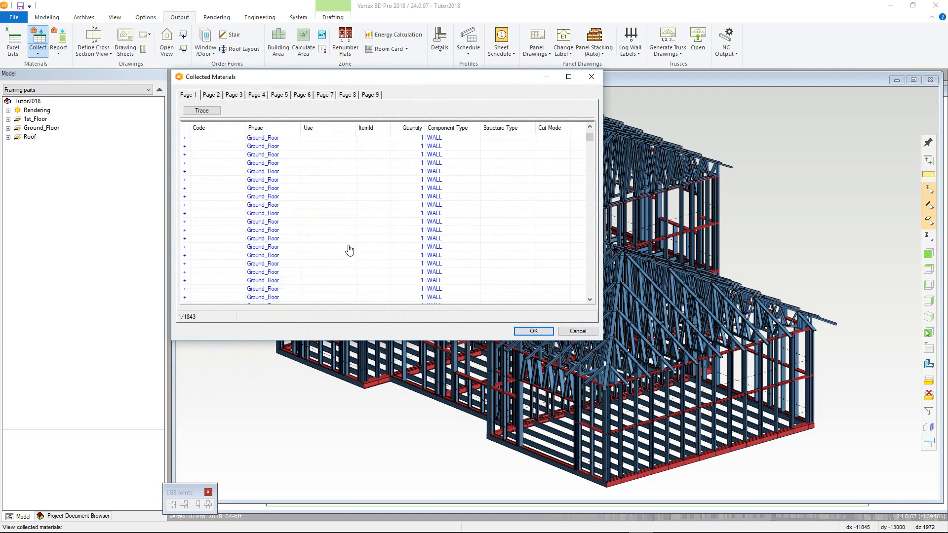
- Examine the collected materials list, checking the codes, uses, component IDs and parameters on its different pages
scroll(349, 250, down, 15)
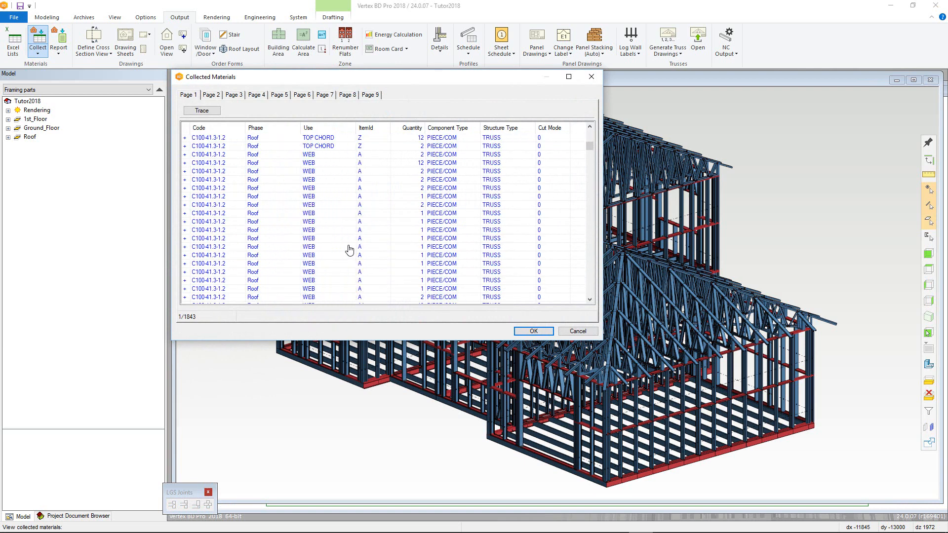
click(211, 95)
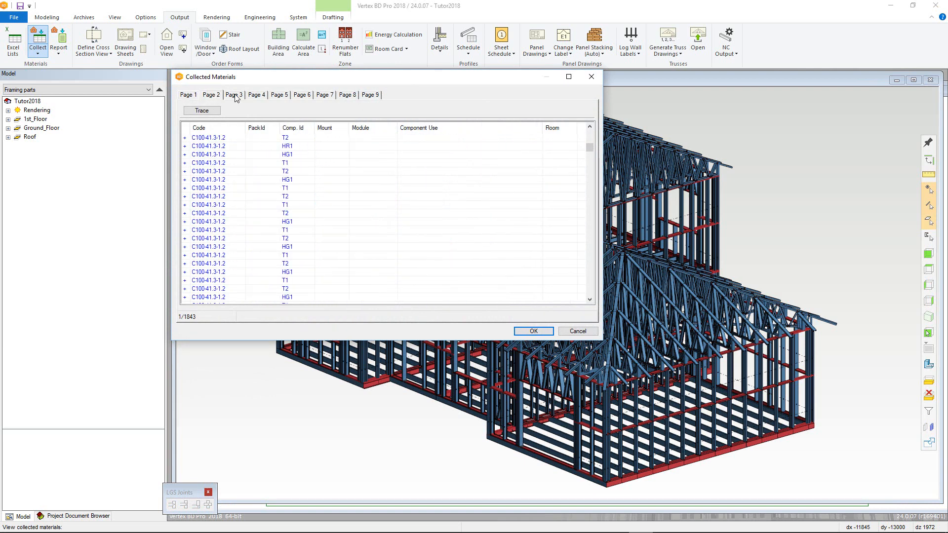
click(235, 96)
click(260, 97)
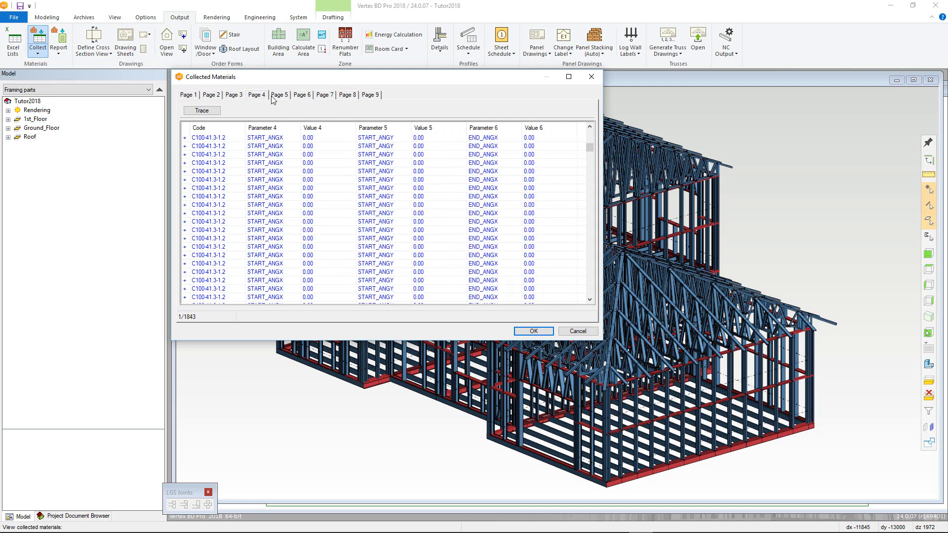
click(285, 97)
click(302, 98)
click(326, 97)
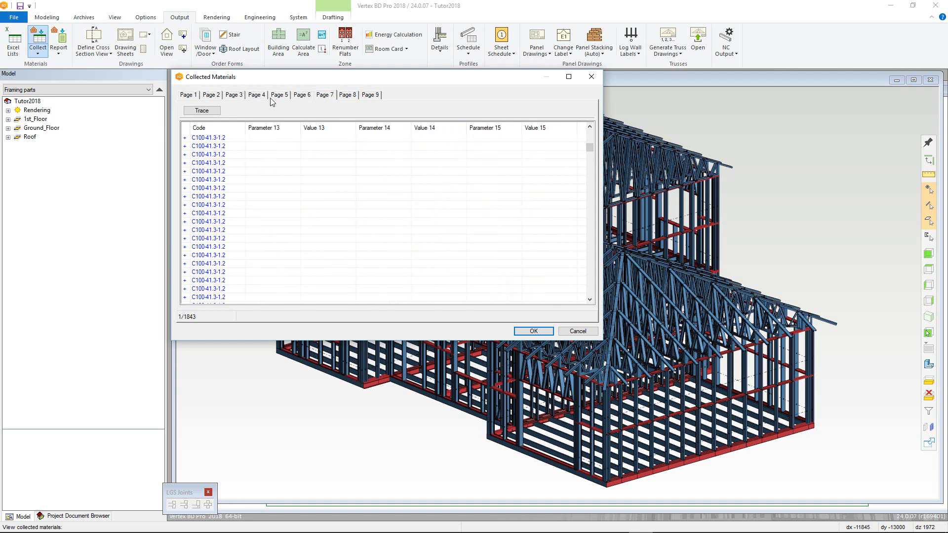
click(198, 96)
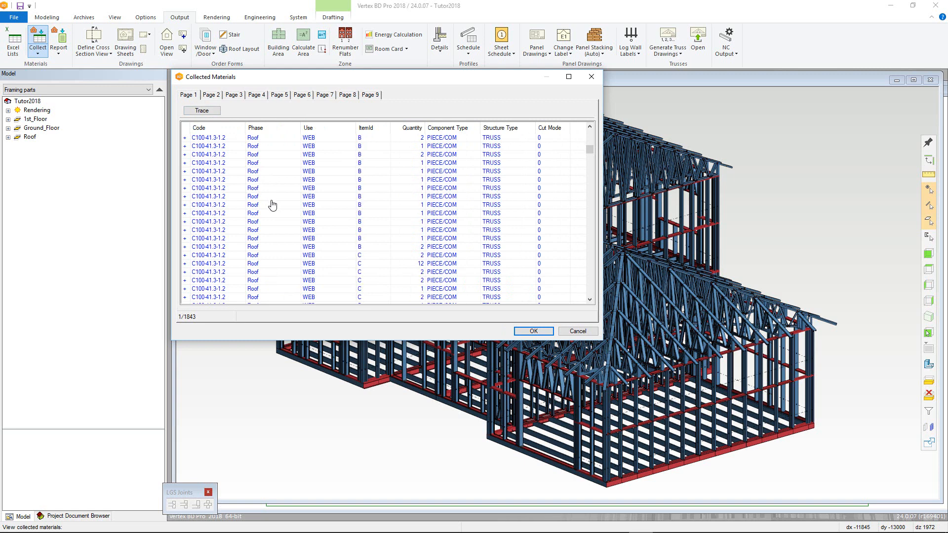
- Trace a C100-41.3-1.2 roof truss web with item ID C in the model, and accept the collected materials list
click(236, 181)
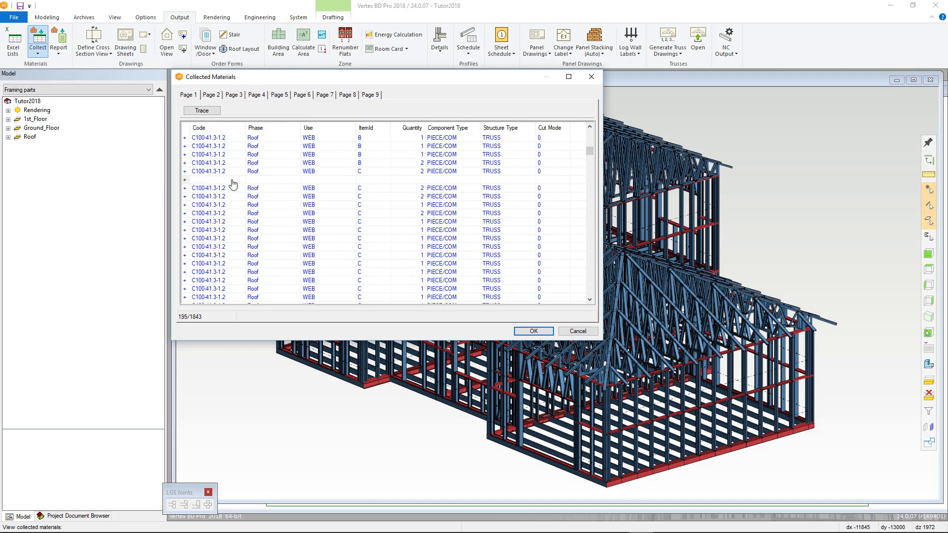
click(212, 112)
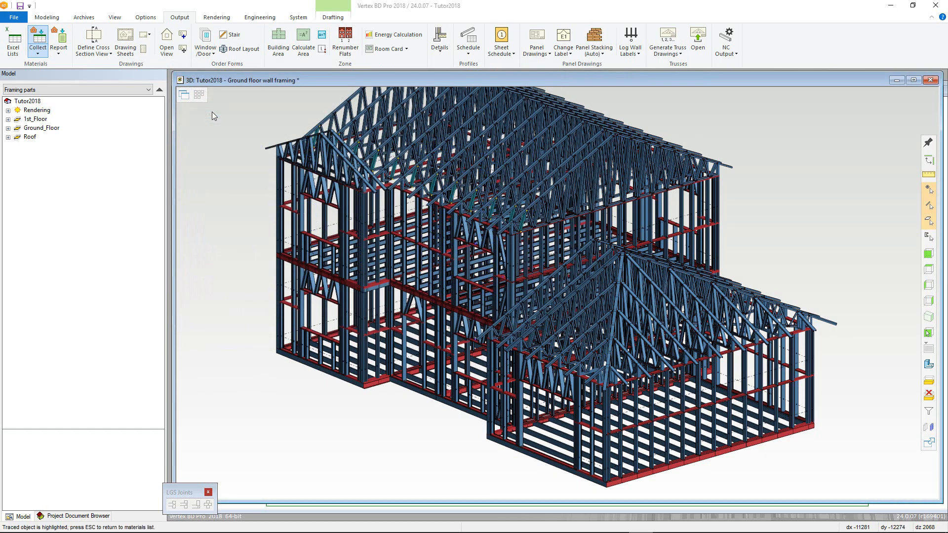
right_click(212, 112)
click(220, 143)
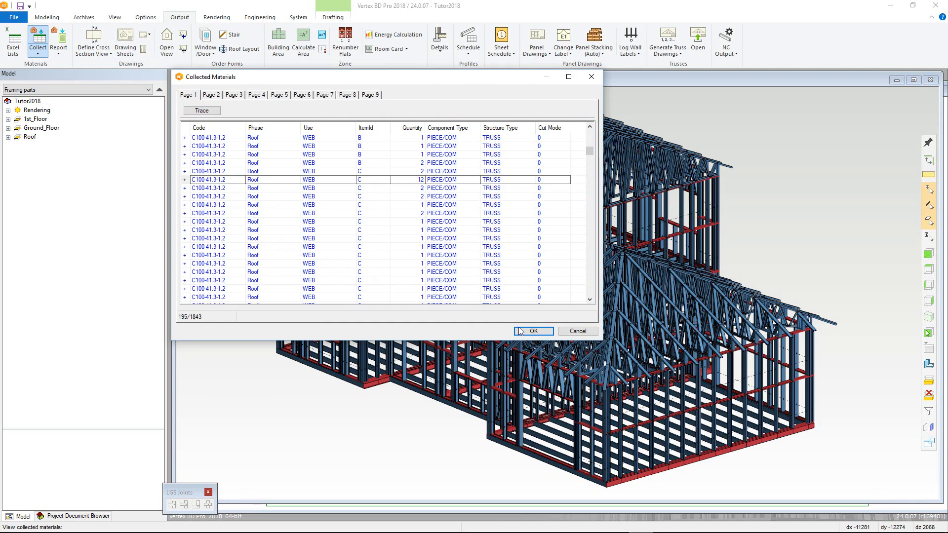
click(523, 330)
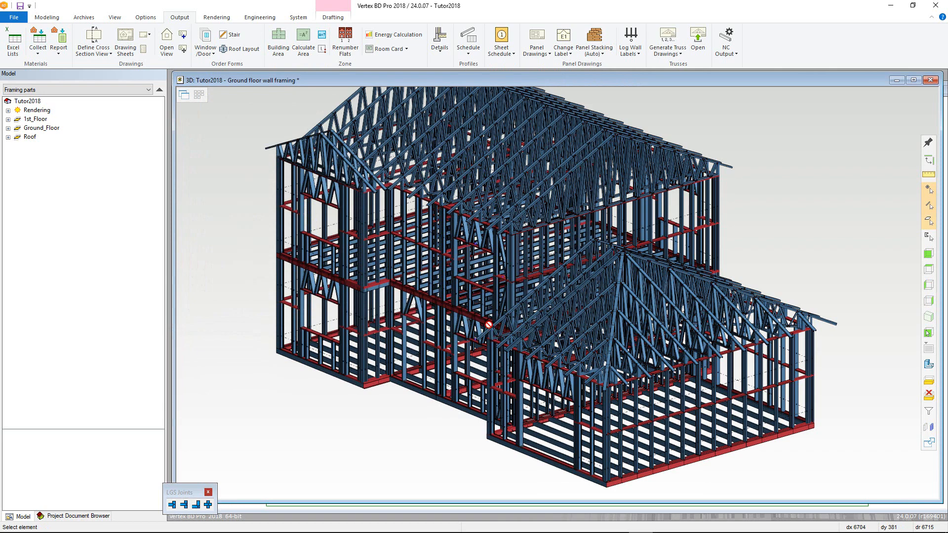
click(302, 19)
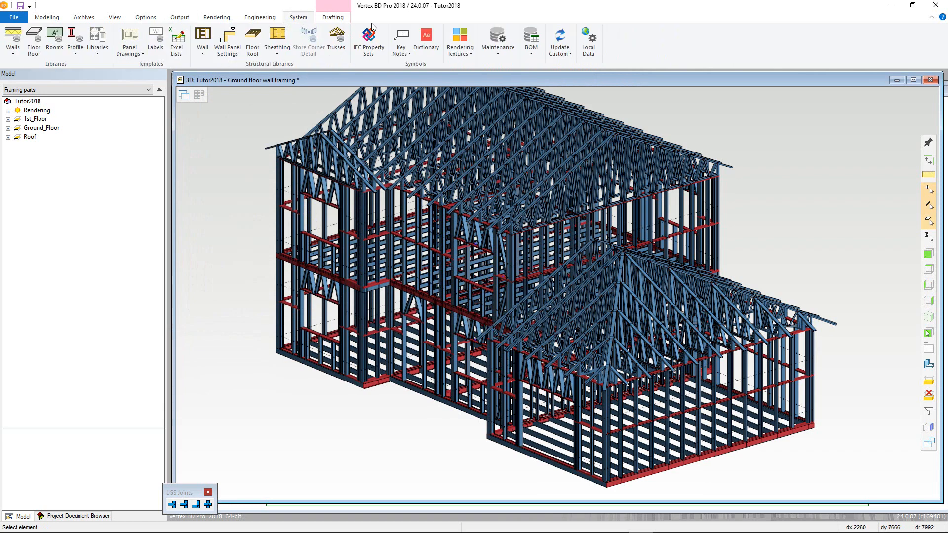
click(529, 53)
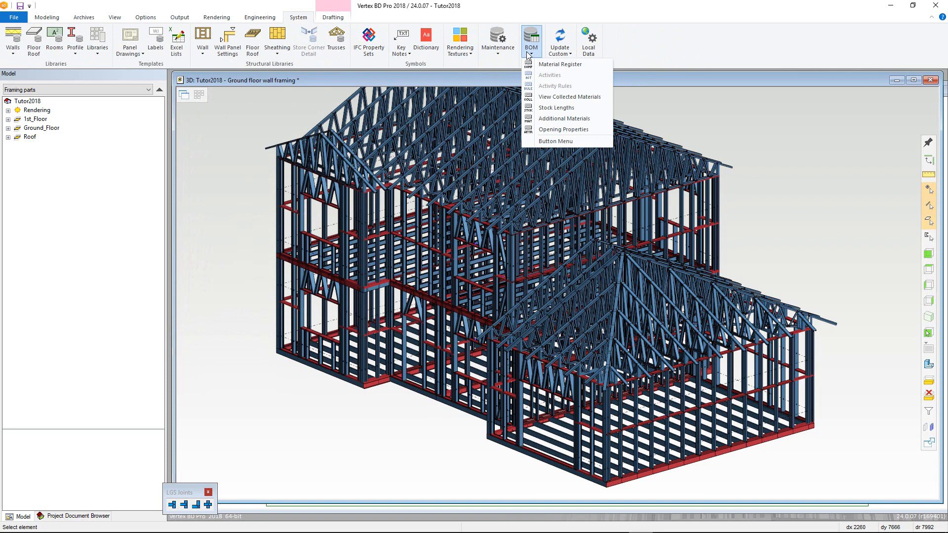
click(255, 88)
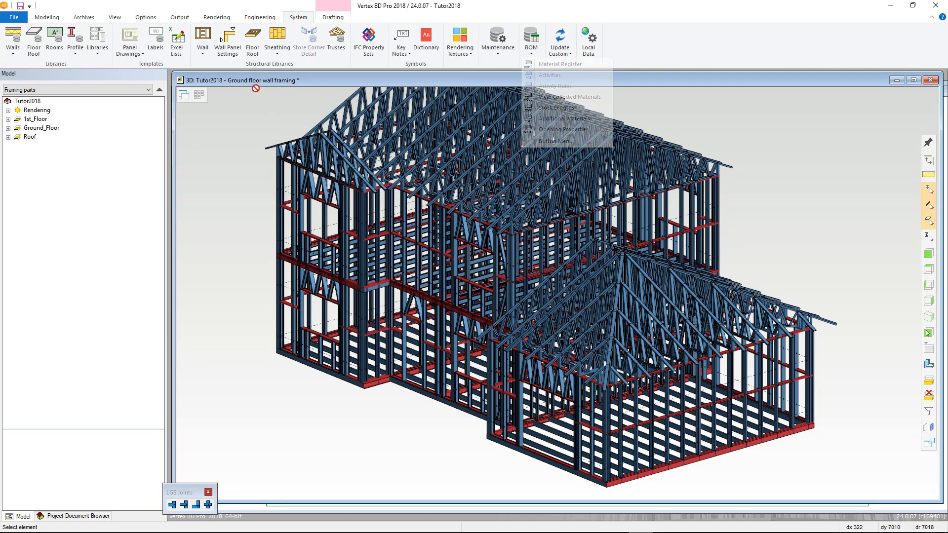
click(181, 20)
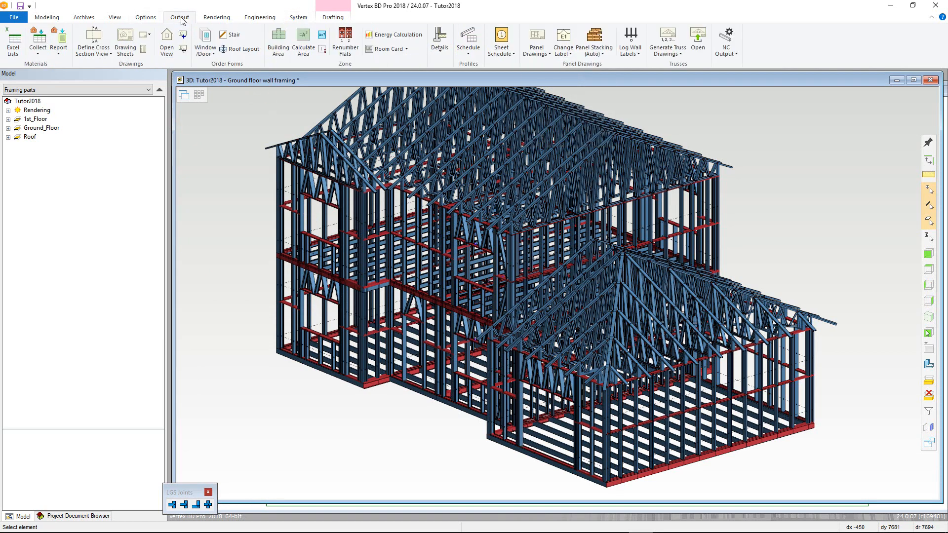
- Generate the "Summary List of All Profiles by Code" material report from the collected materials
click(62, 40)
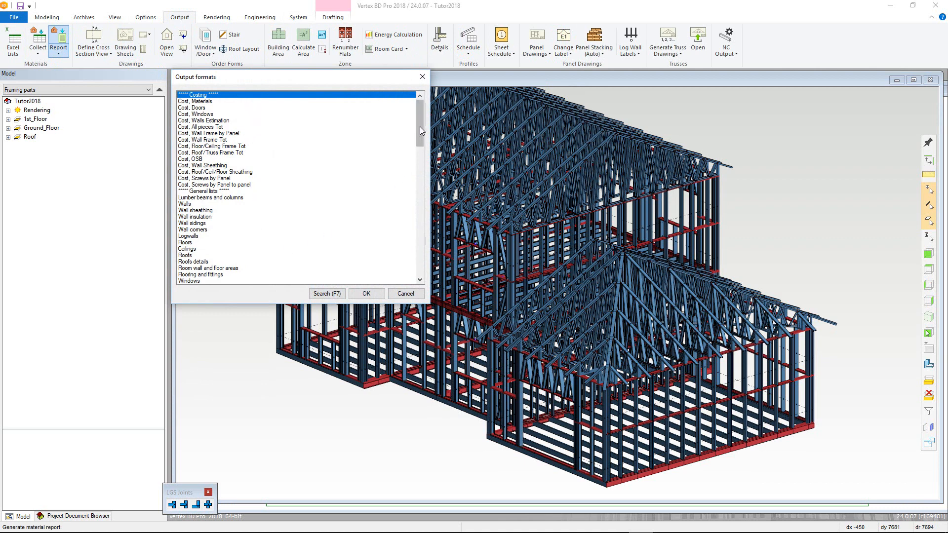
drag(421, 127, 424, 272)
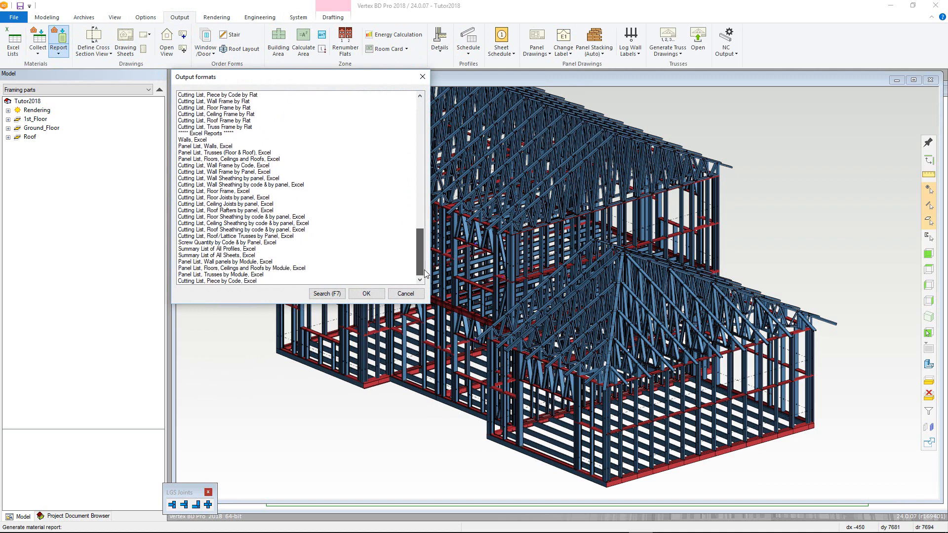
drag(424, 273, 434, 184)
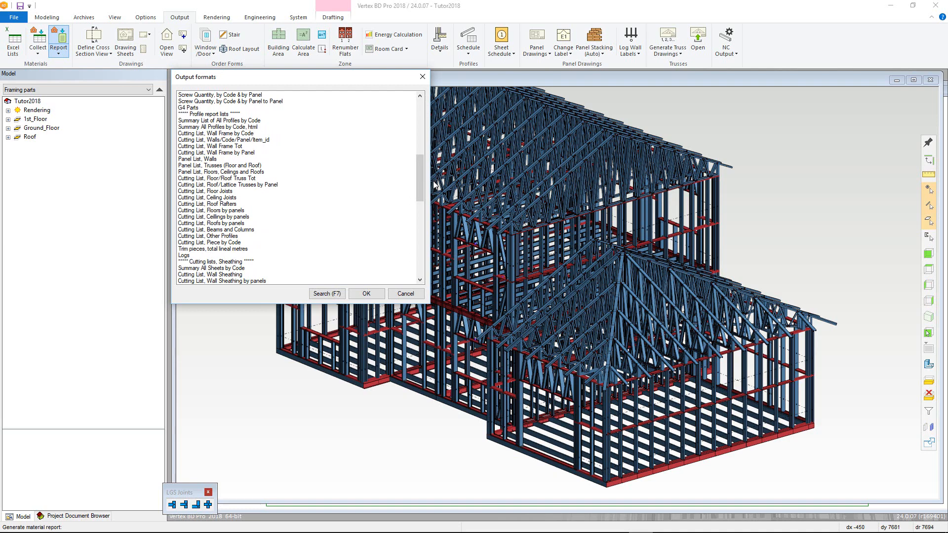
double_click(245, 121)
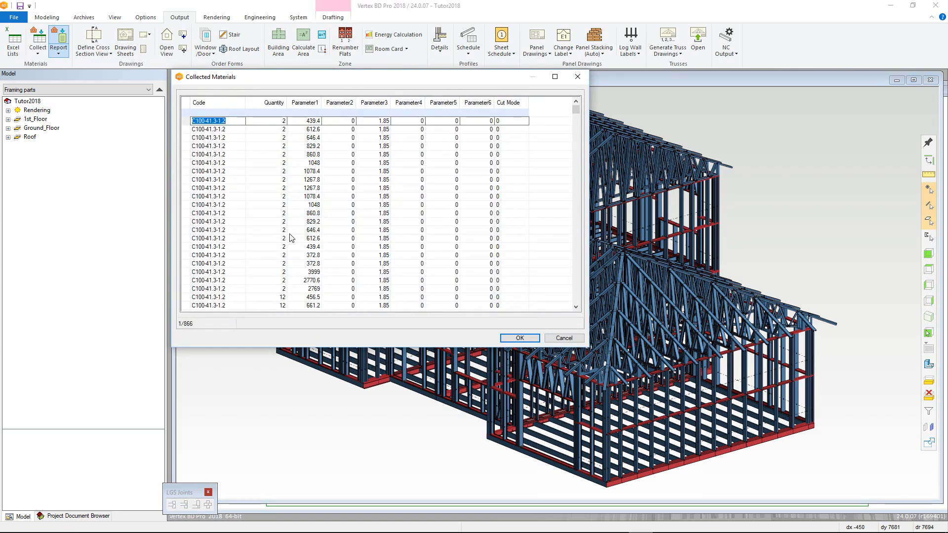
click(511, 342)
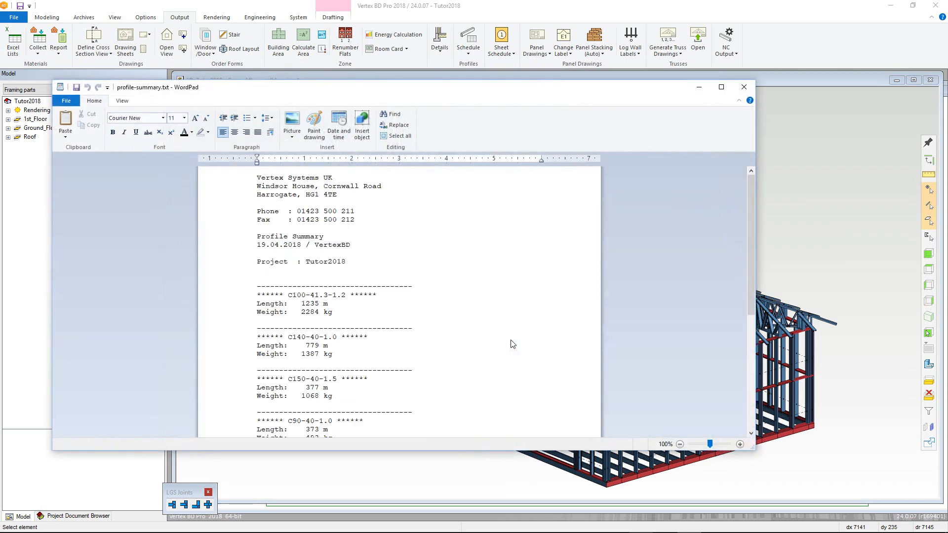
- Review the profile summary through to its totals and close it, and list the project's stored reports in the document browser
scroll(512, 344, down, 8)
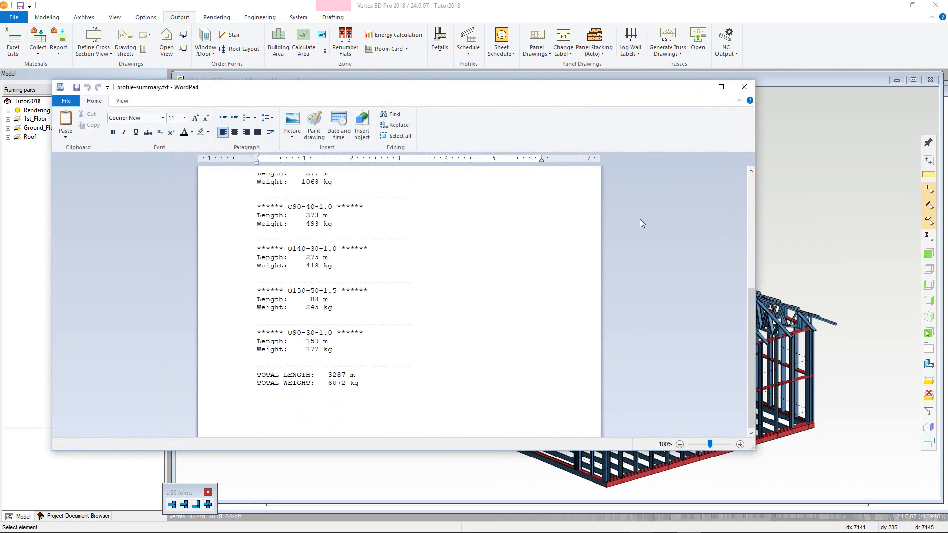
click(743, 87)
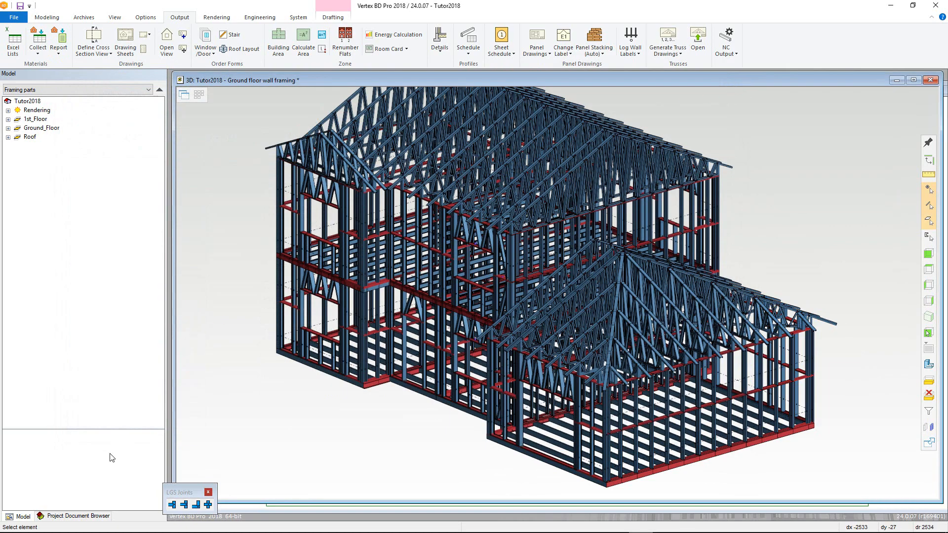
click(75, 516)
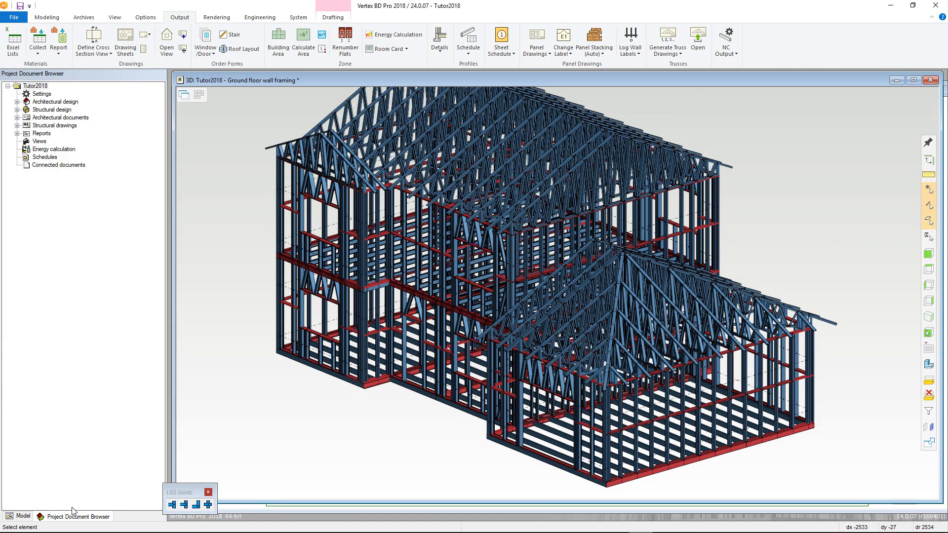
click(17, 134)
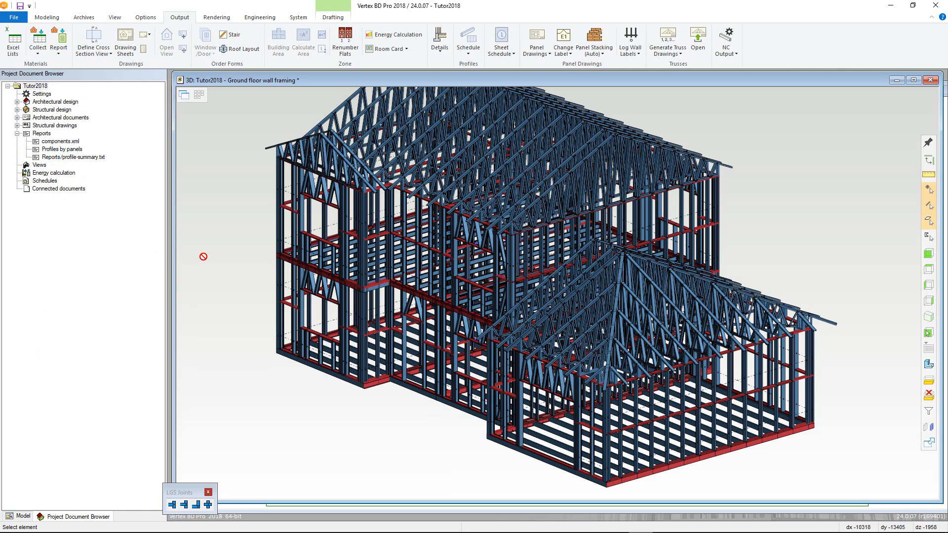
- Open the BOM material register and show the price data for its materials
click(298, 18)
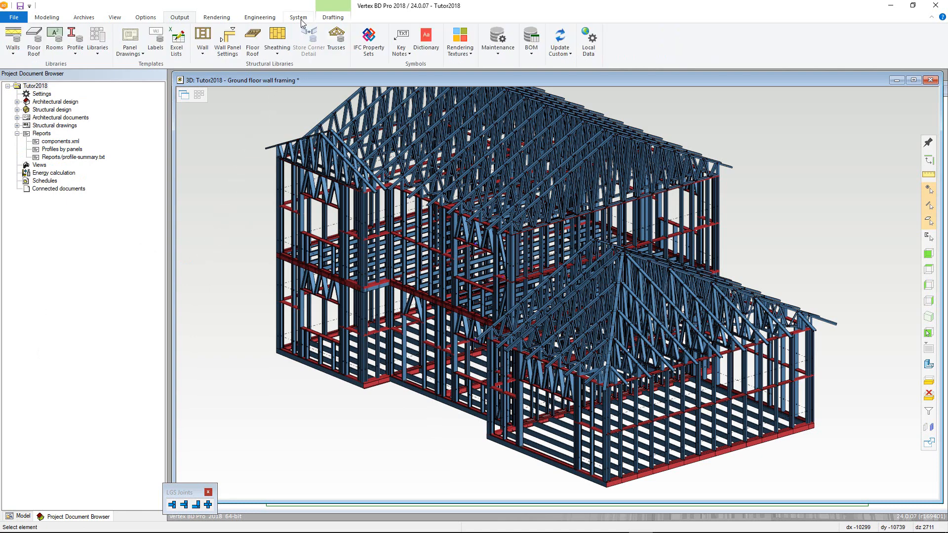
click(531, 43)
click(543, 65)
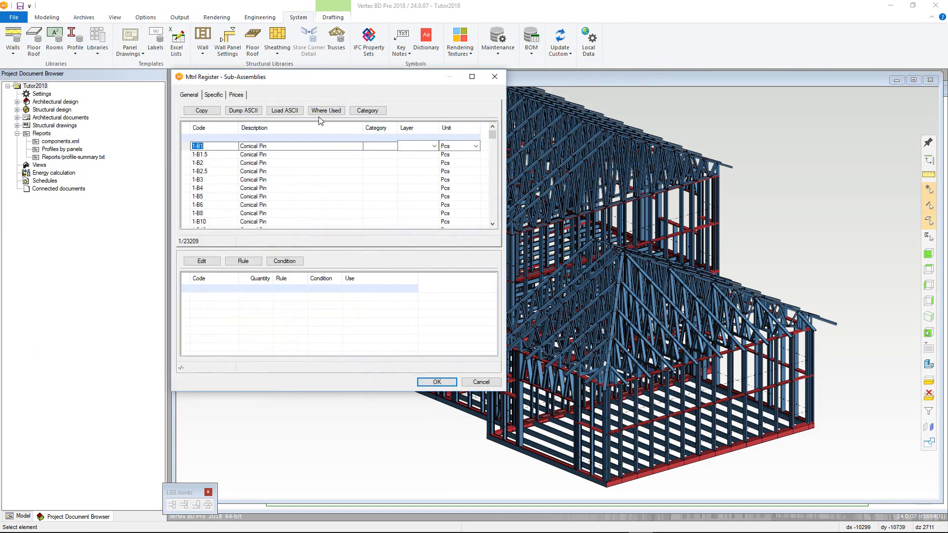
click(237, 97)
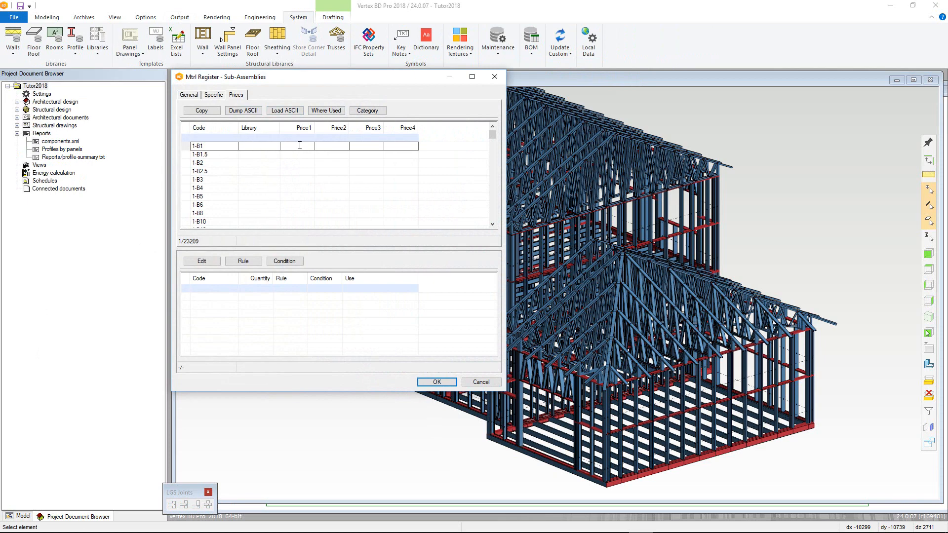